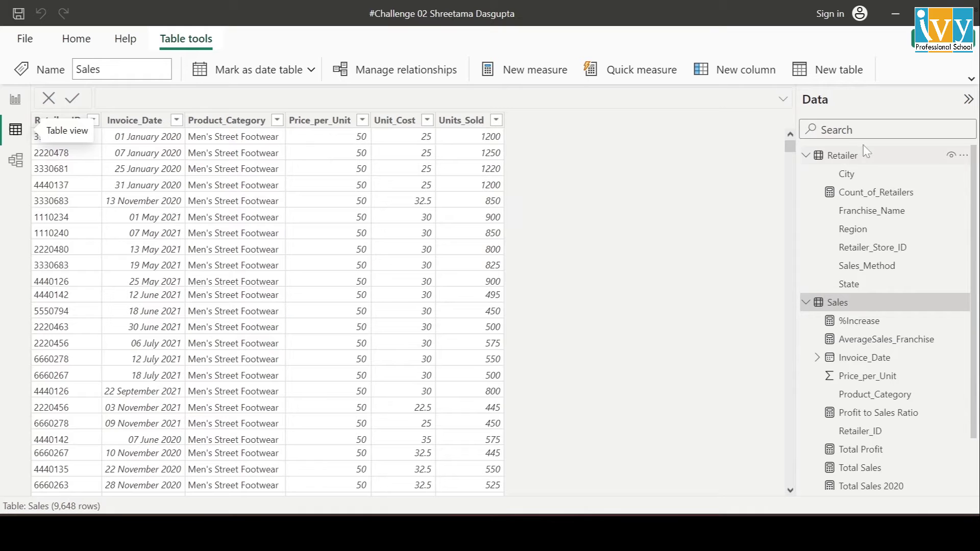
Step: Preview the Retailer and Sales table rows, then highlight the Total Sales measure name
left_click(841, 156)
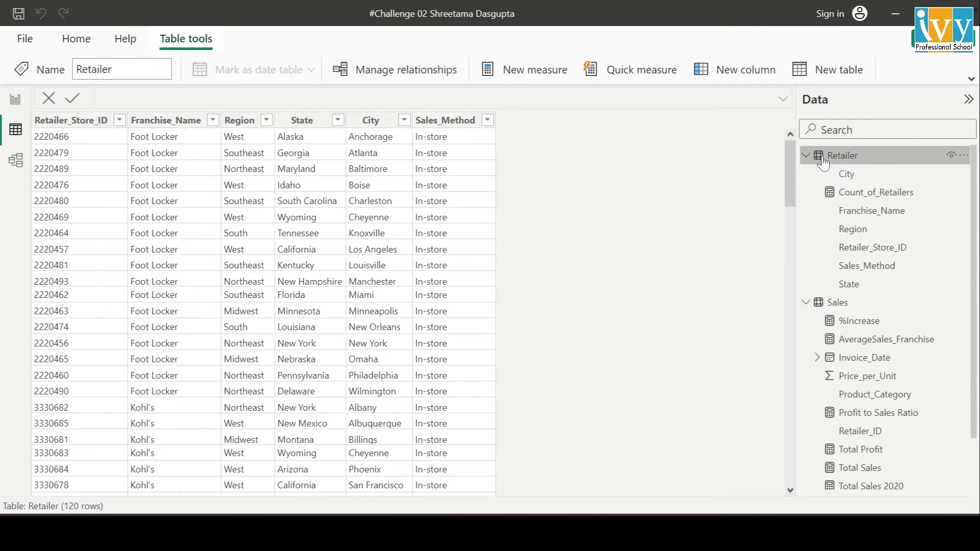
left_click(886, 304)
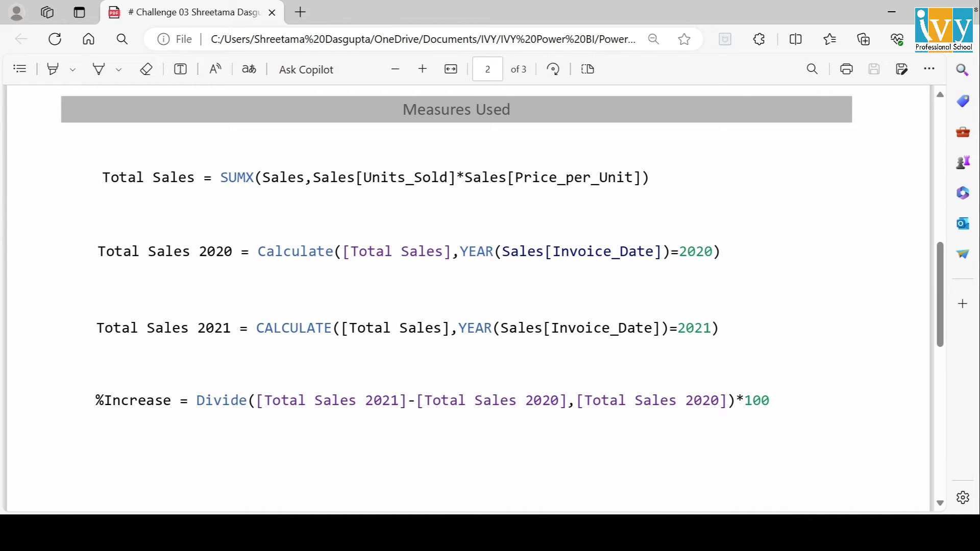
left_click_drag(103, 178, 197, 185)
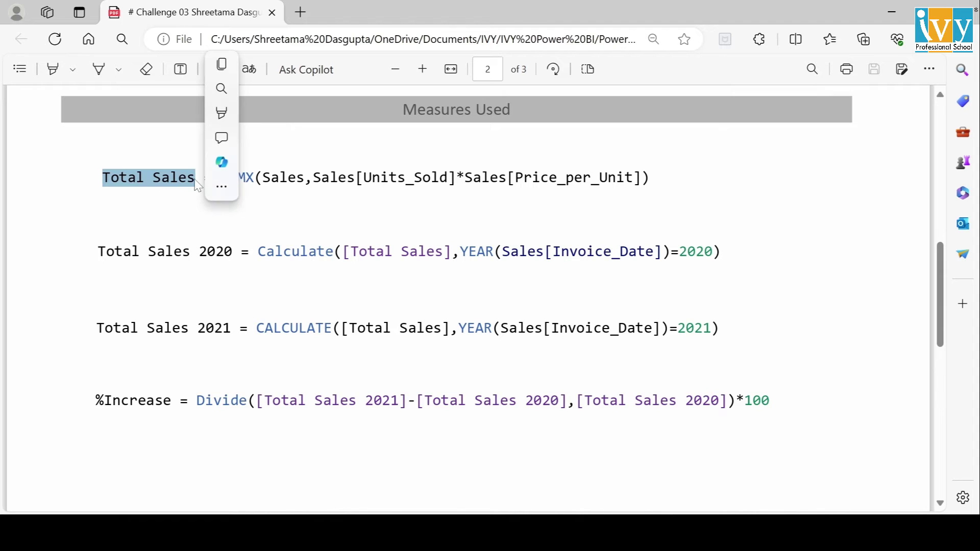
left_click(172, 218)
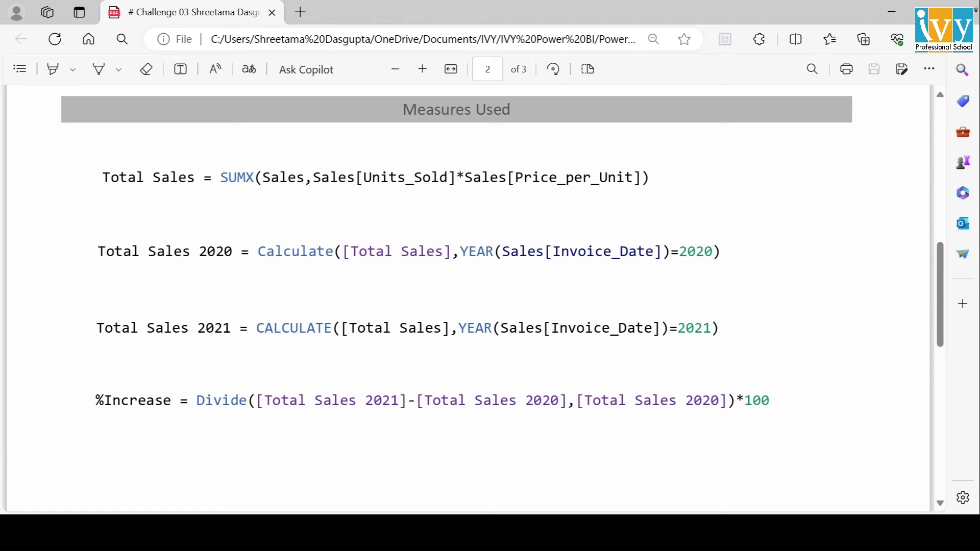
Step: Walk through Total Sales 2020: the CALCULATE function, the year 2020 condition and [Total Sales]
left_click_drag(250, 251, 341, 252)
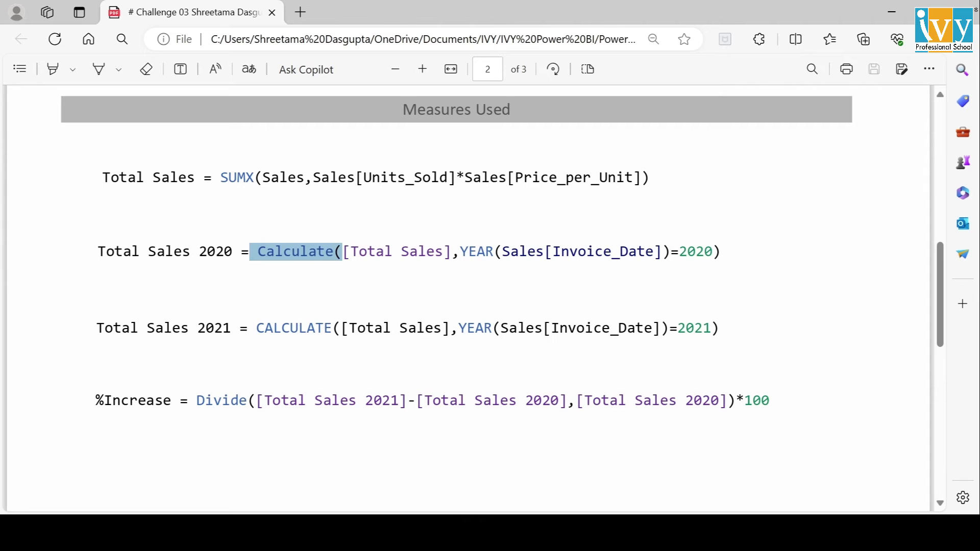
left_click(323, 292)
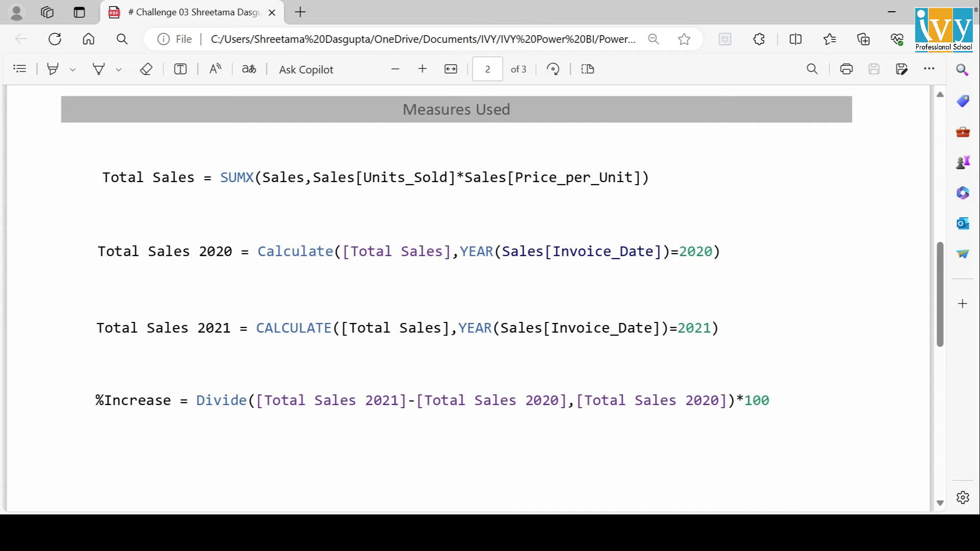
left_click_drag(679, 252, 714, 258)
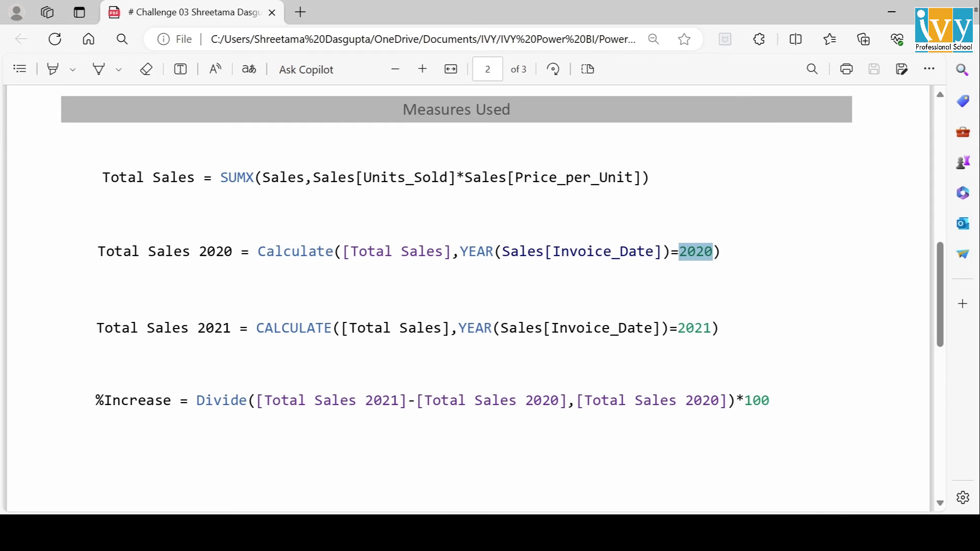
left_click_drag(453, 253, 342, 259)
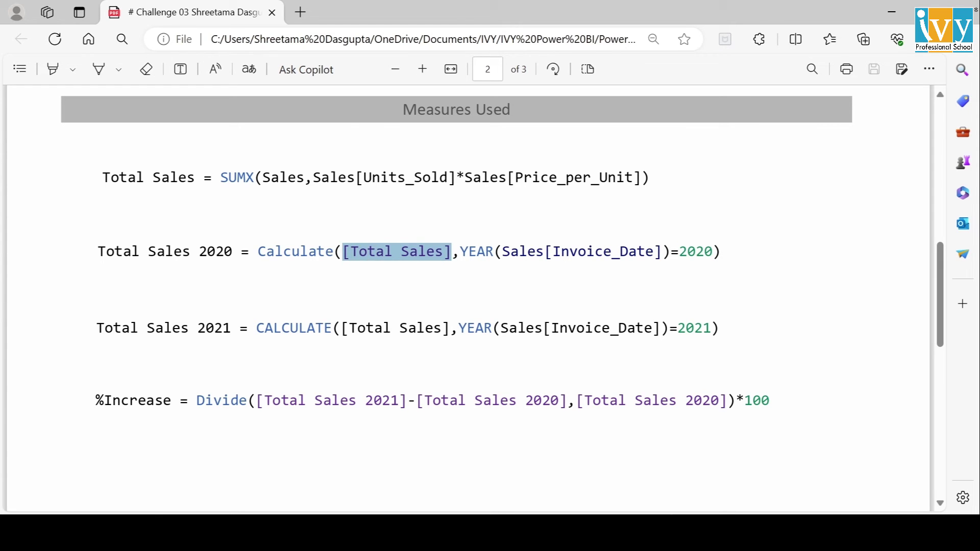
left_click(343, 286)
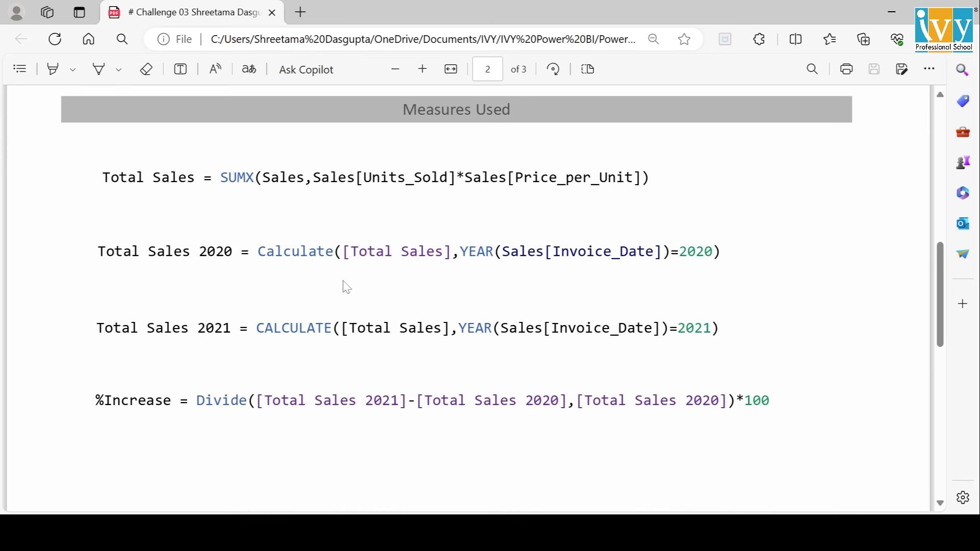
Step: Point out 2020 and 2021 in the yearly measure names, then bring Power BI back
left_click_drag(191, 252, 232, 253)
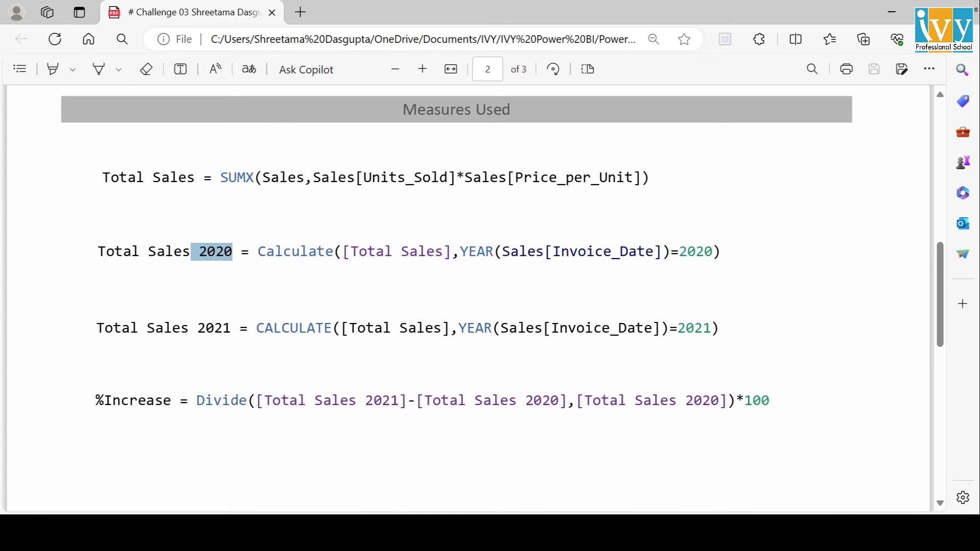
left_click(235, 322)
left_click_drag(198, 328, 232, 327)
left_click(233, 329)
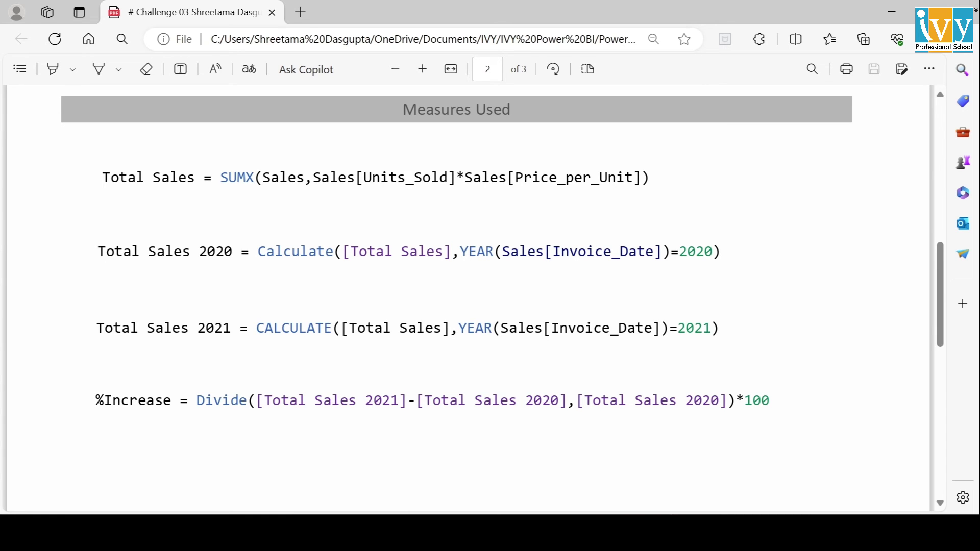
left_click(513, 512)
left_click(430, 253)
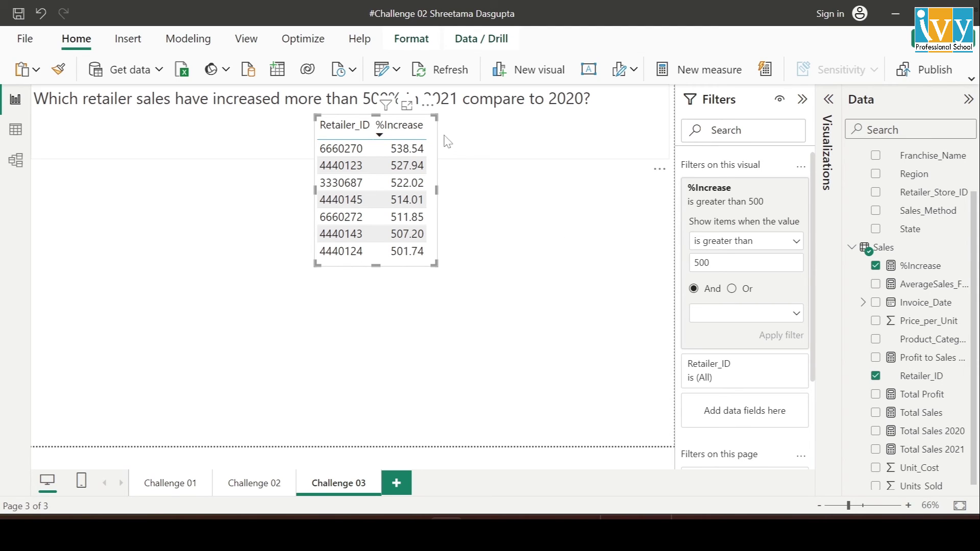
mouse_move(744, 222)
left_click(522, 185)
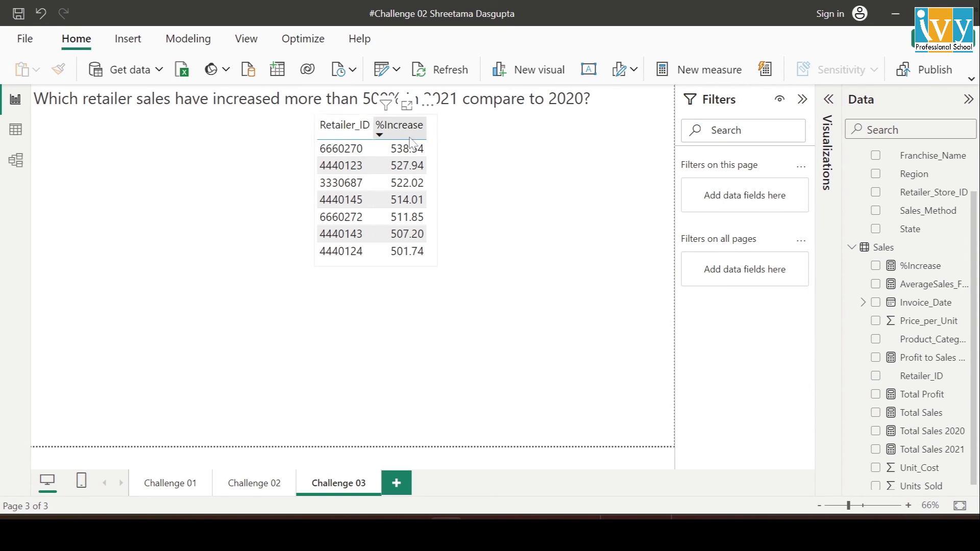